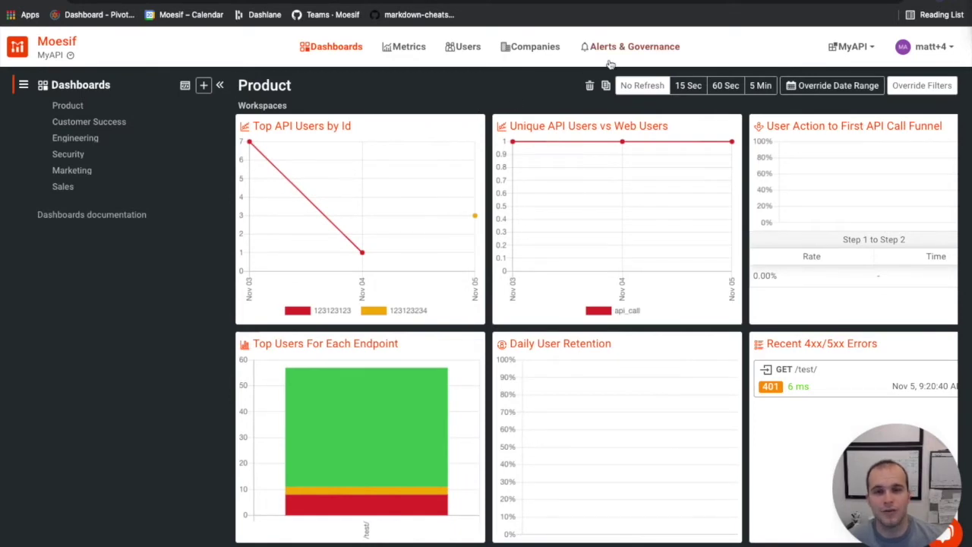
# Open the Alert Rules page under Alerts & Governance to view existing rules and channels.
pyautogui.click(637, 52)
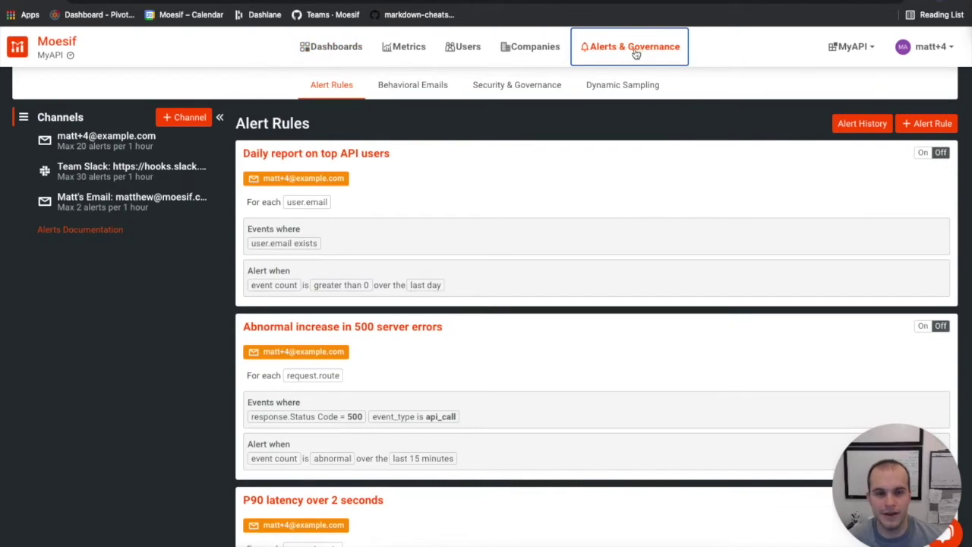
# Start a new alert rule and name it 'My Dynamic Alert'.
pyautogui.click(933, 126)
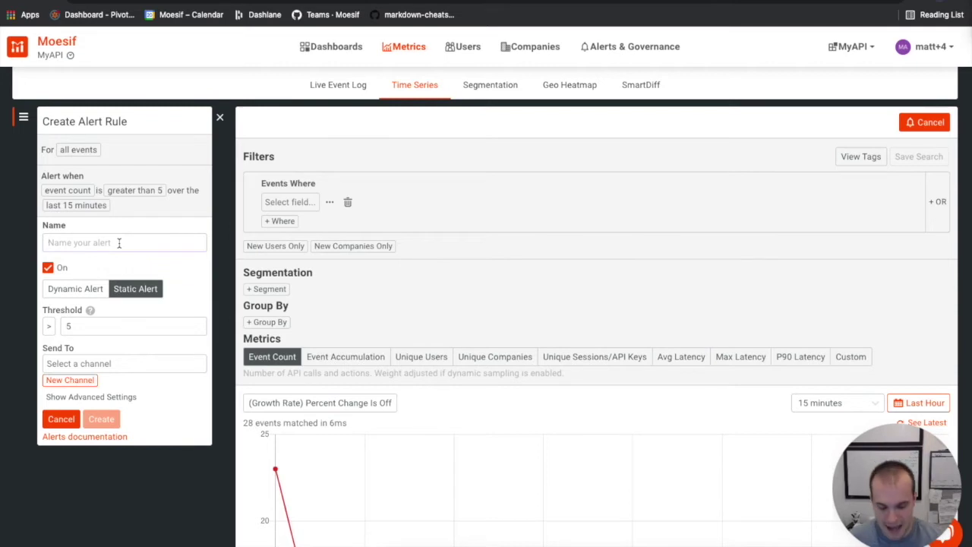
pyautogui.write('My Dynamic Alert')
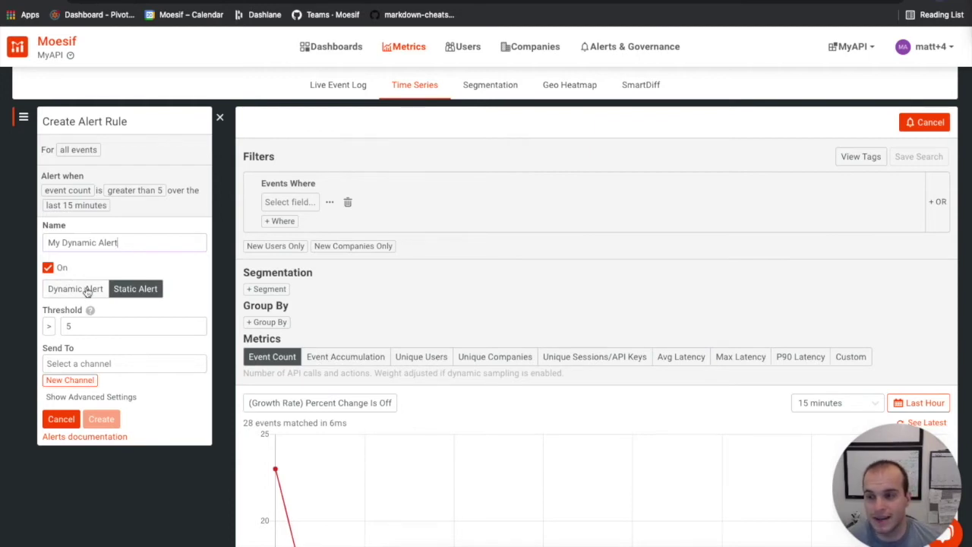
# Switch the rule to a dynamic alert on abnormal event count over 15 minutes, direction Both.
pyautogui.click(88, 292)
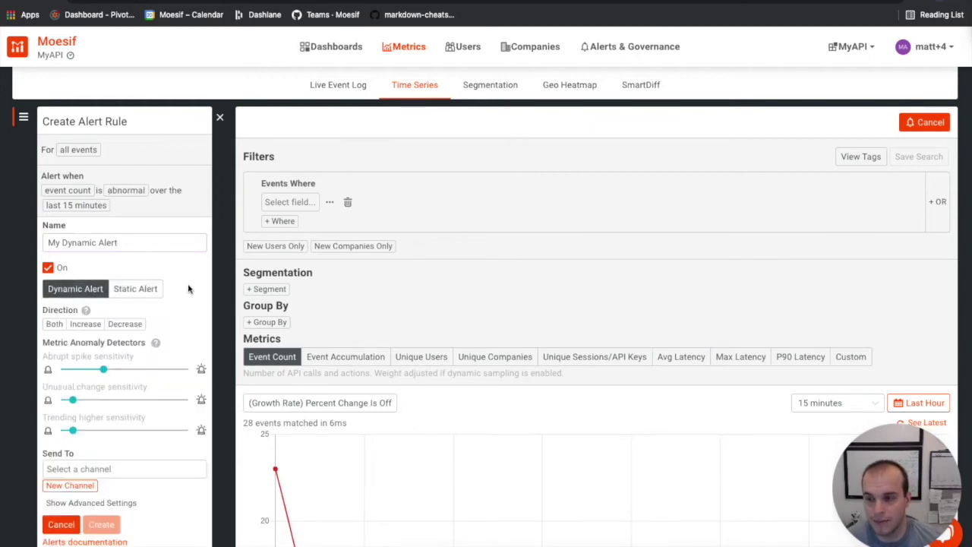
pyautogui.scroll(-2, 188, 288)
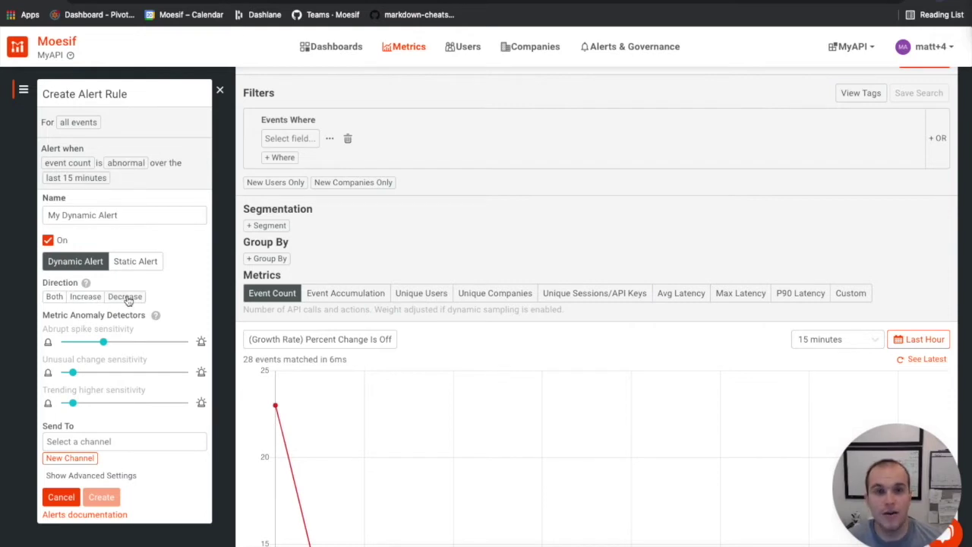
pyautogui.click(54, 297)
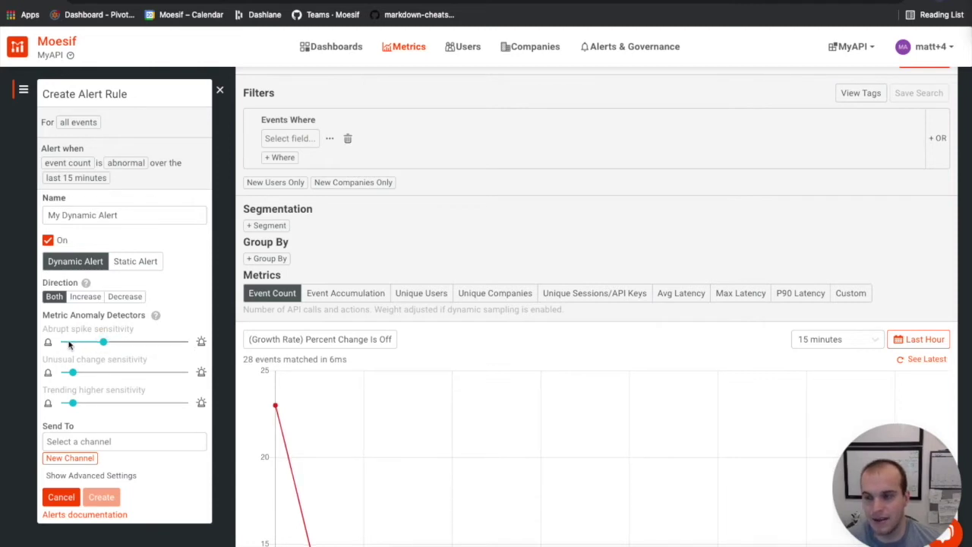
pyautogui.moveTo(152, 318)
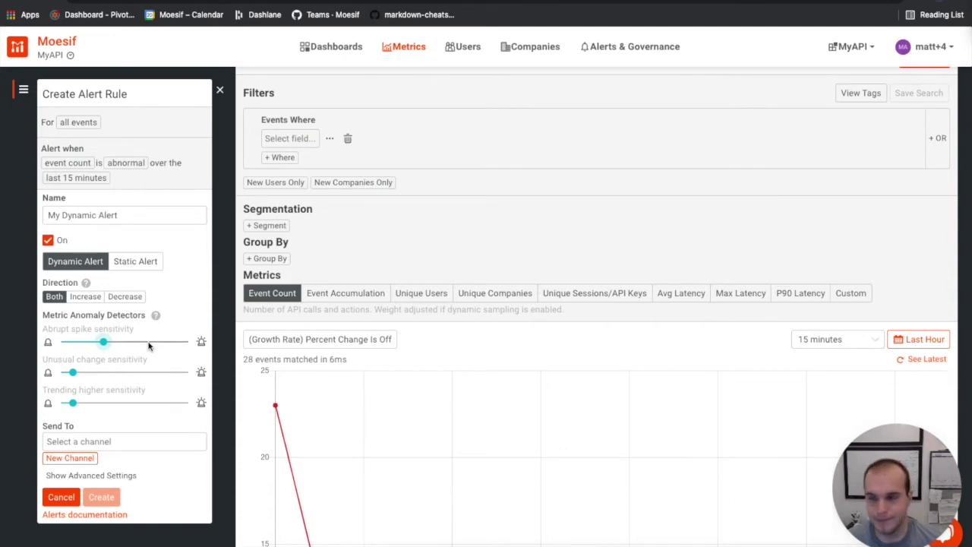
pyautogui.scroll(-1, 149, 351)
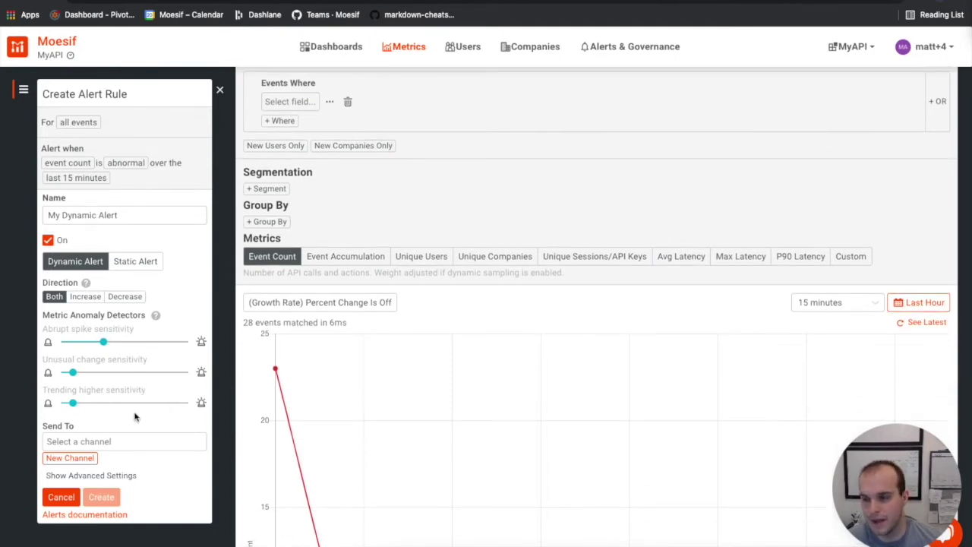
pyautogui.scroll(-1, 136, 416)
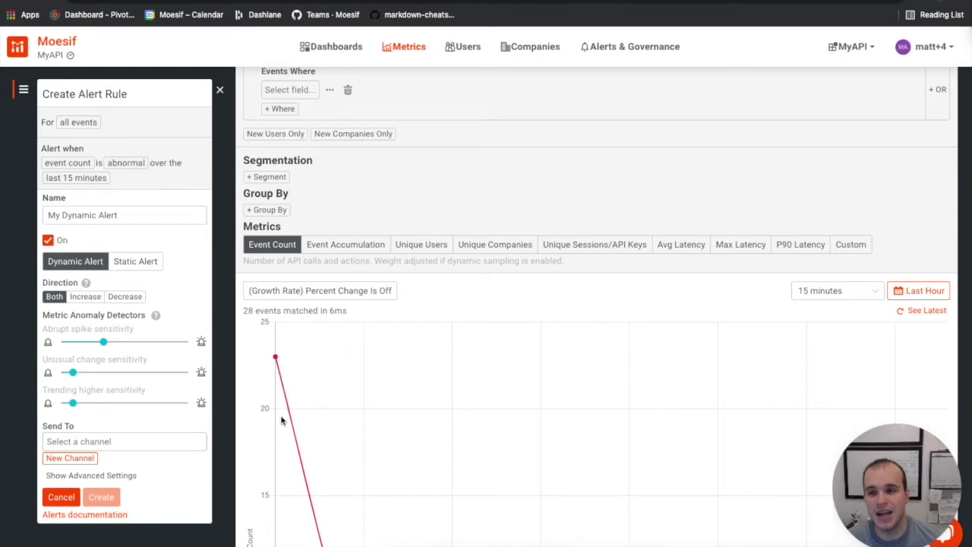
pyautogui.scroll(3, 112, 456)
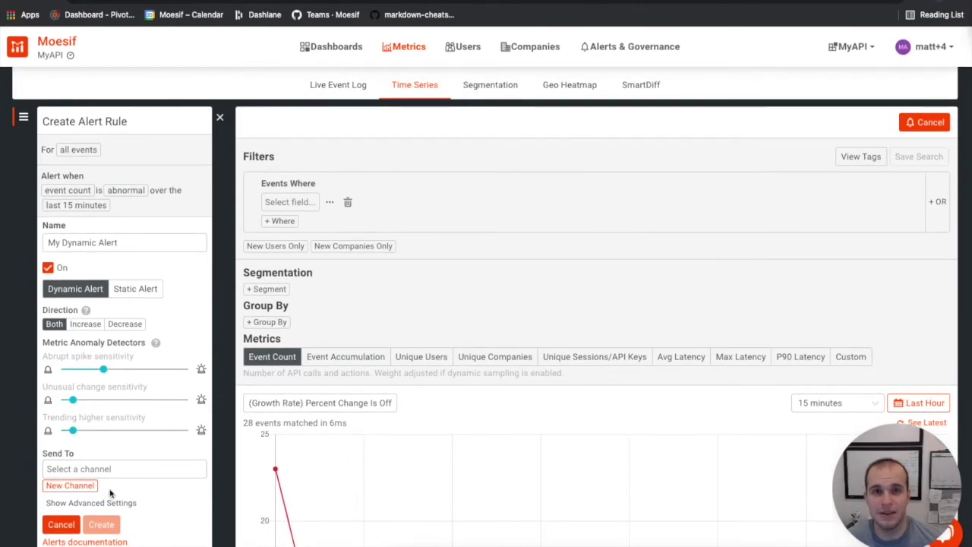
# Create an email notification channel with the user's name and e-mail address, capped at 2 notifications per hour.
pyautogui.click(70, 486)
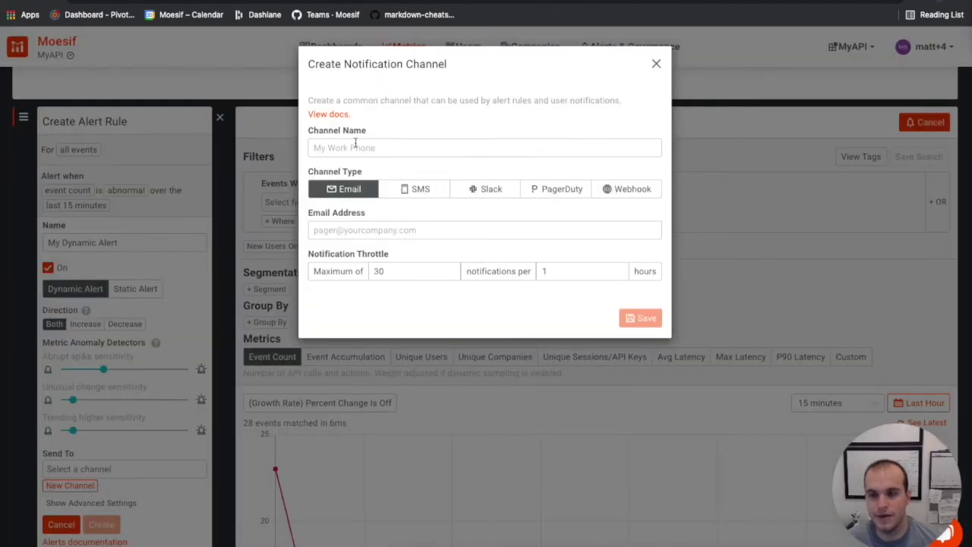
pyautogui.write("Matt's Email")
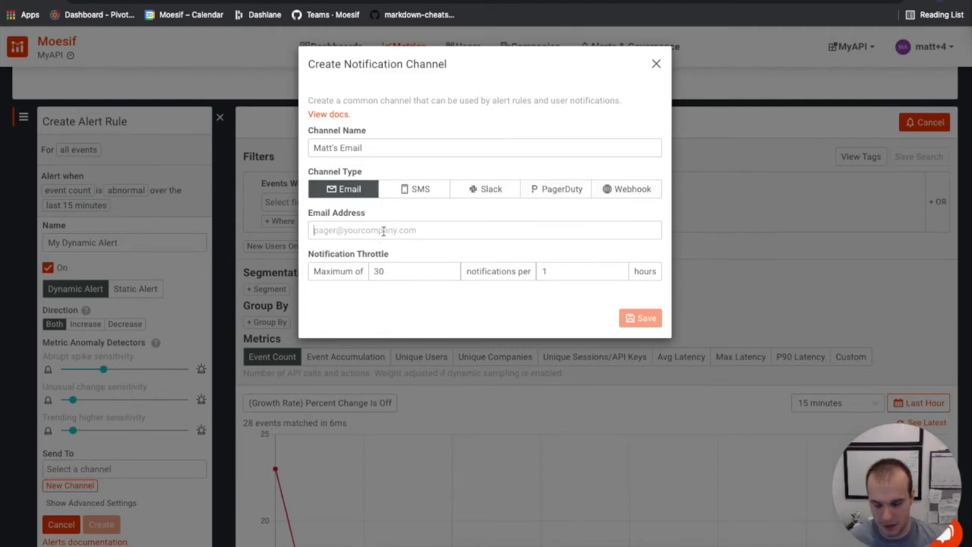
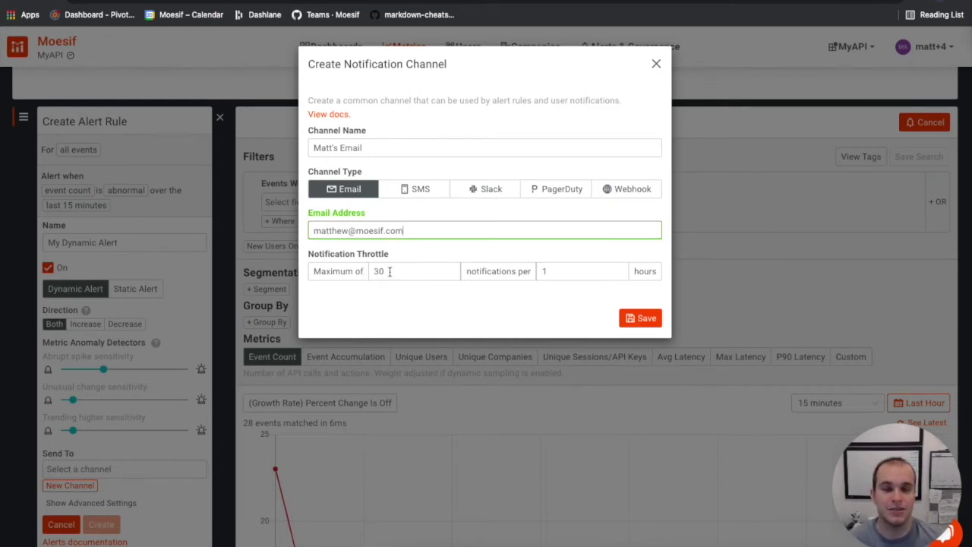
pyautogui.click(379, 271)
pyautogui.press('BackSpace')
pyautogui.press('BackSpace')
pyautogui.write('2')
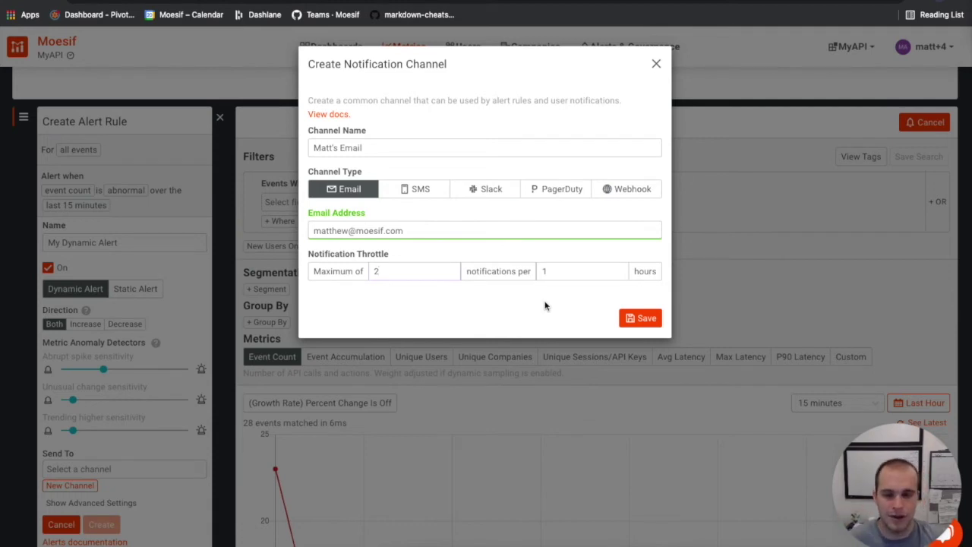
pyautogui.click(656, 65)
# Set the rule's Send To recipient to the newly created email channel.
pyautogui.click(120, 467)
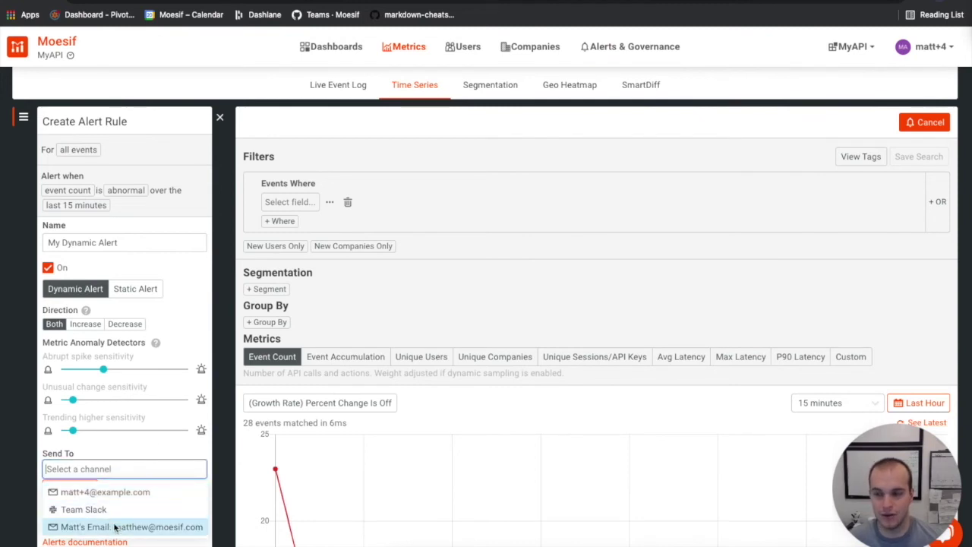
pyautogui.write('Mat')
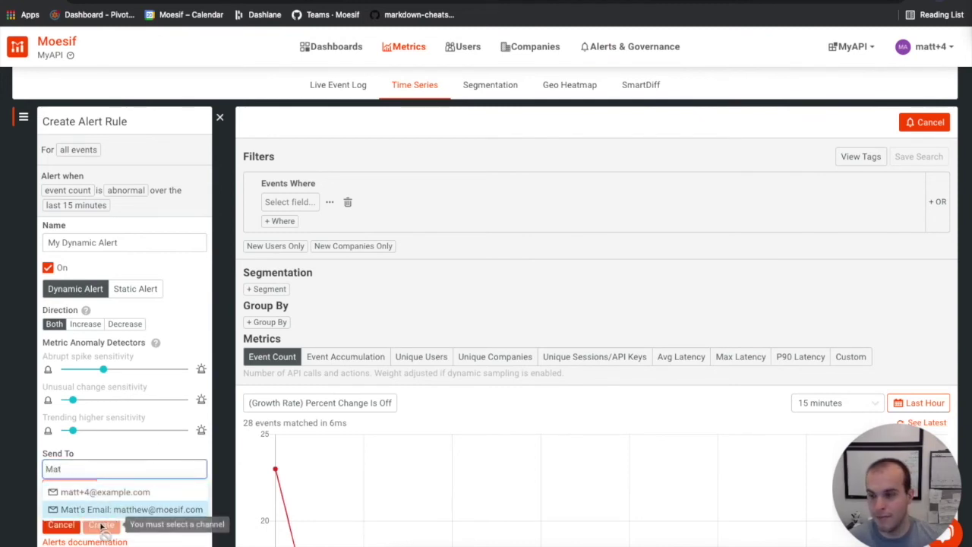
pyautogui.click(91, 509)
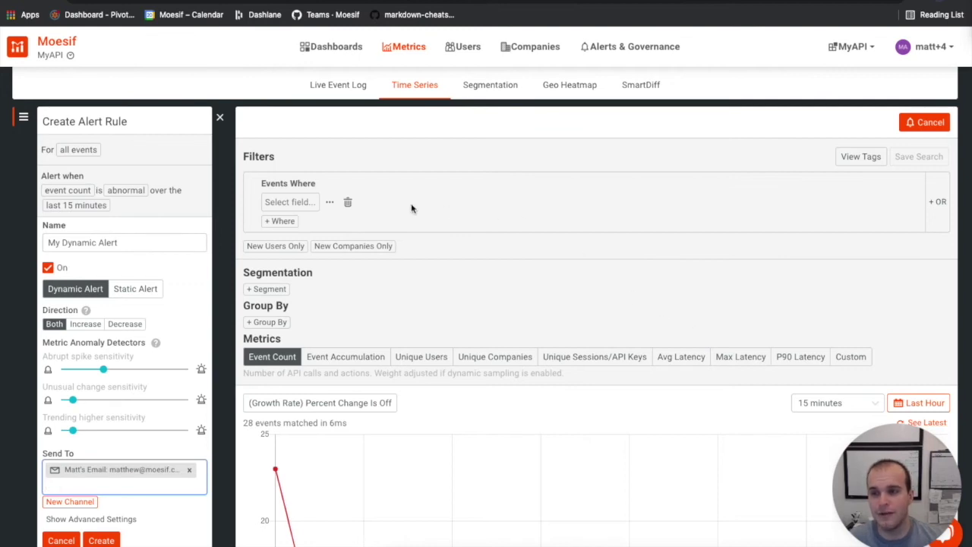
# Add a filter so the rule applies only where response.Status Code = 200 OK.
pyautogui.click(298, 204)
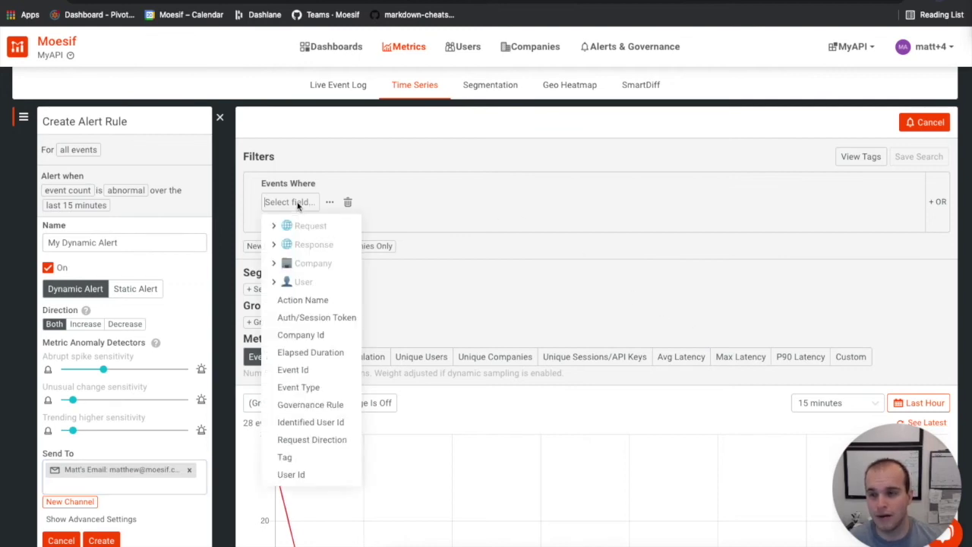
pyautogui.click(275, 246)
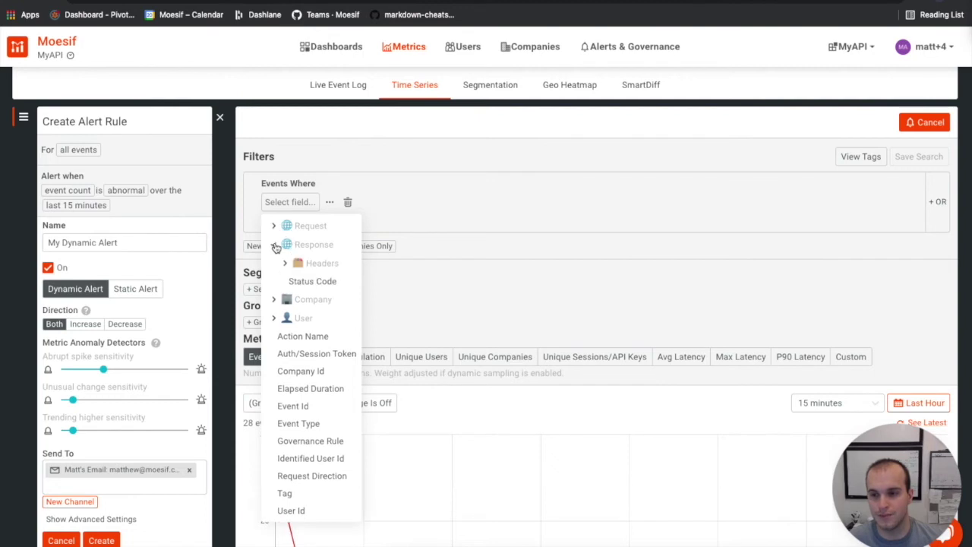
pyautogui.click(316, 283)
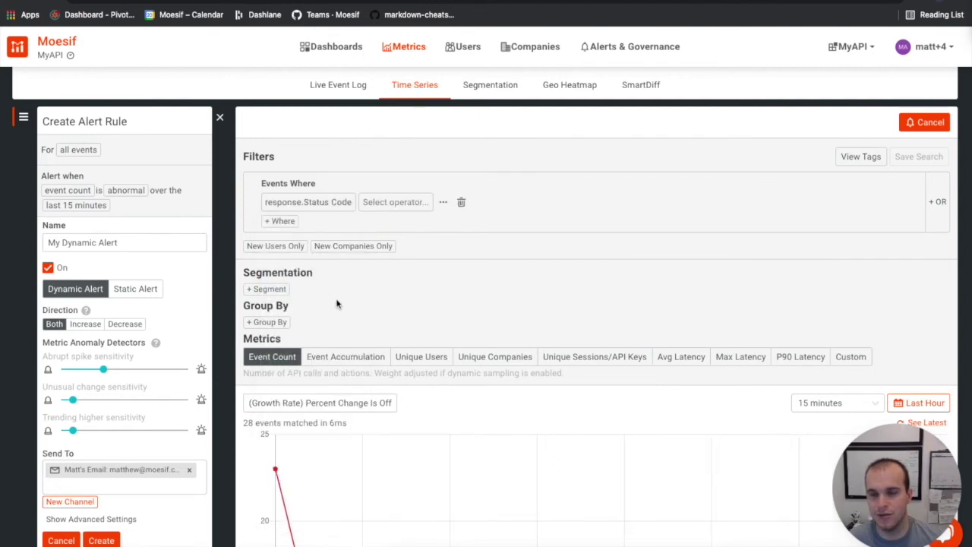
pyautogui.click(396, 202)
pyautogui.click(380, 259)
pyautogui.click(423, 202)
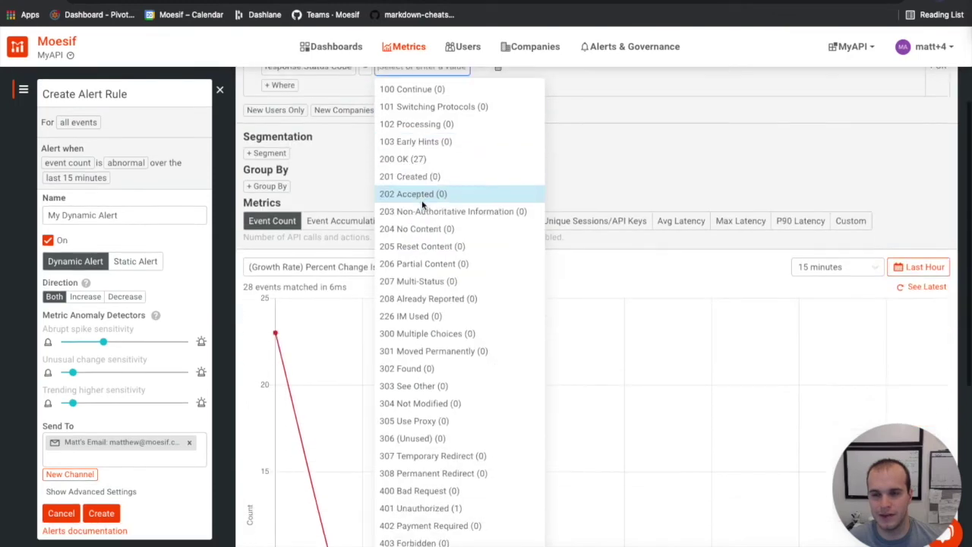
pyautogui.click(458, 161)
pyautogui.scroll(1, 516, 186)
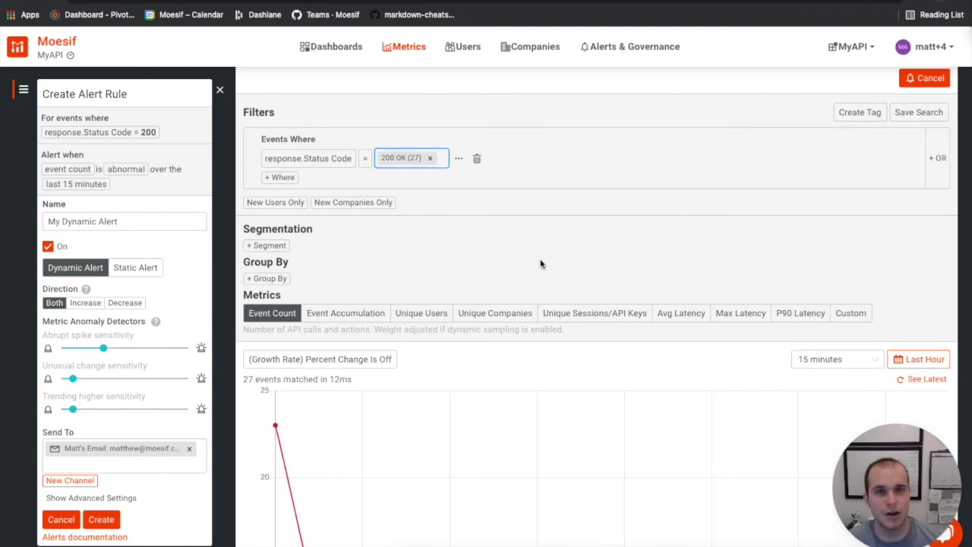
pyautogui.scroll(-1, 574, 259)
pyautogui.scroll(-1, 575, 259)
pyautogui.scroll(-1, 575, 258)
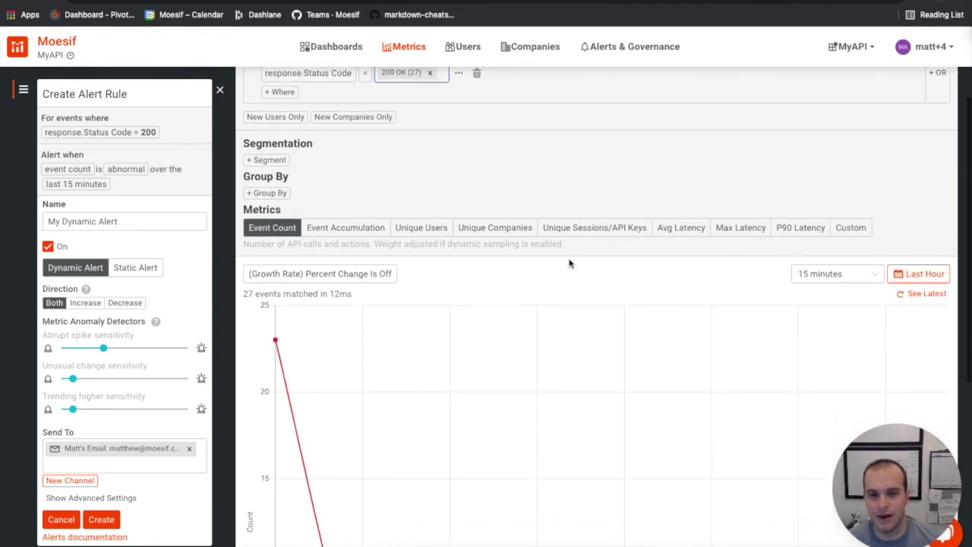
# Keep the 15-minute interval, then create the alert rule and confirm its creation.
pyautogui.click(877, 278)
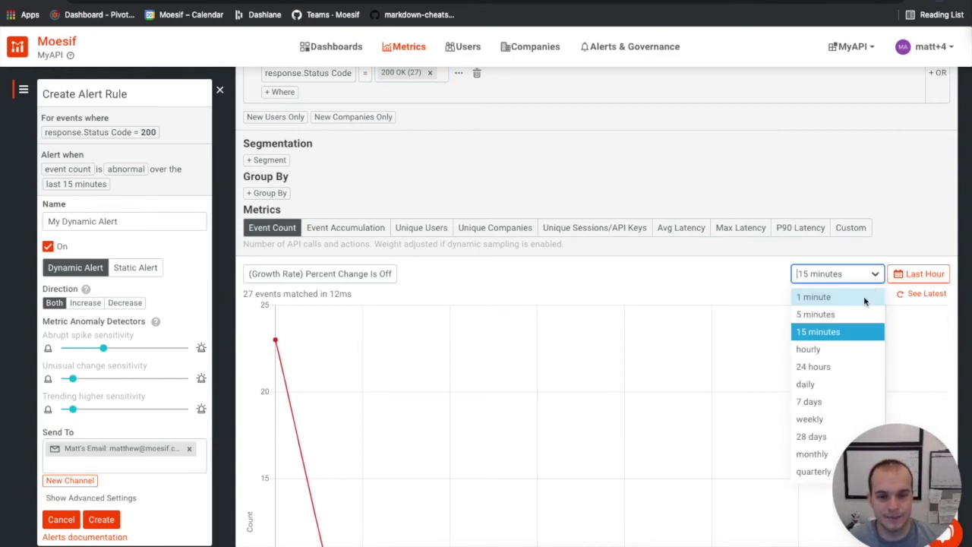
pyautogui.click(840, 366)
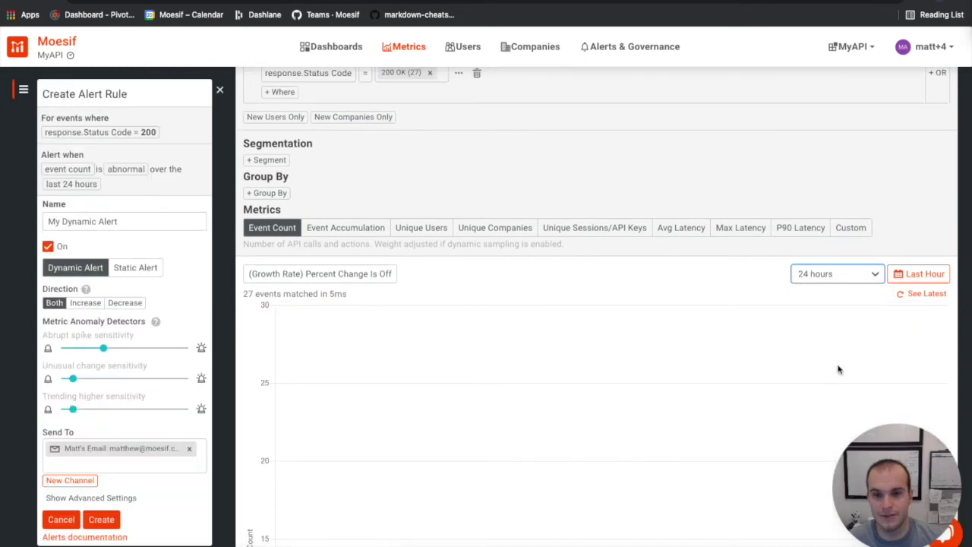
pyautogui.click(875, 278)
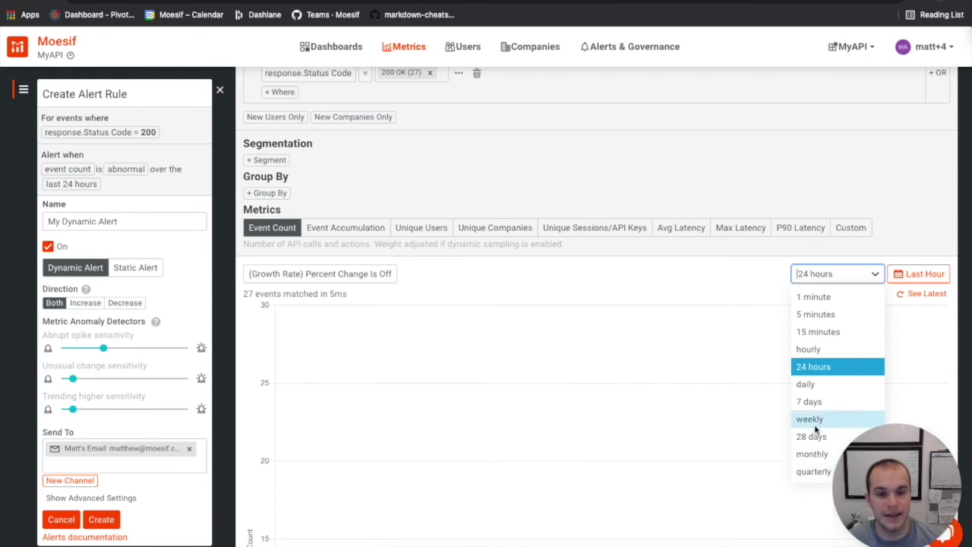
pyautogui.click(837, 332)
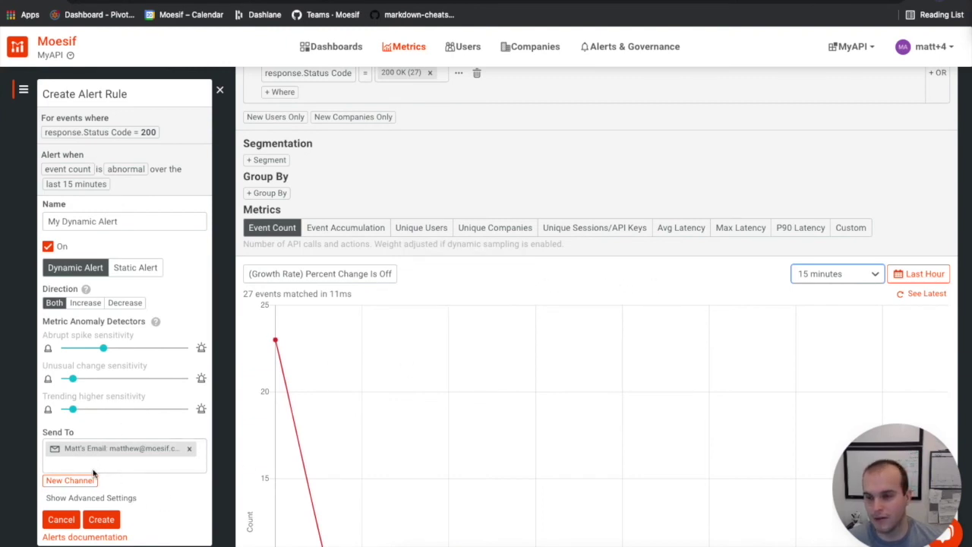
pyautogui.click(102, 523)
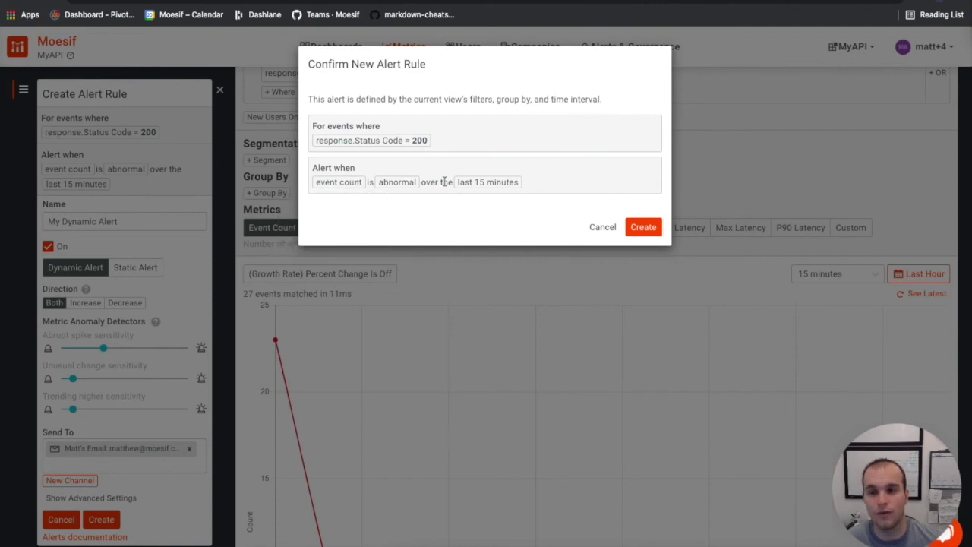
pyautogui.click(643, 227)
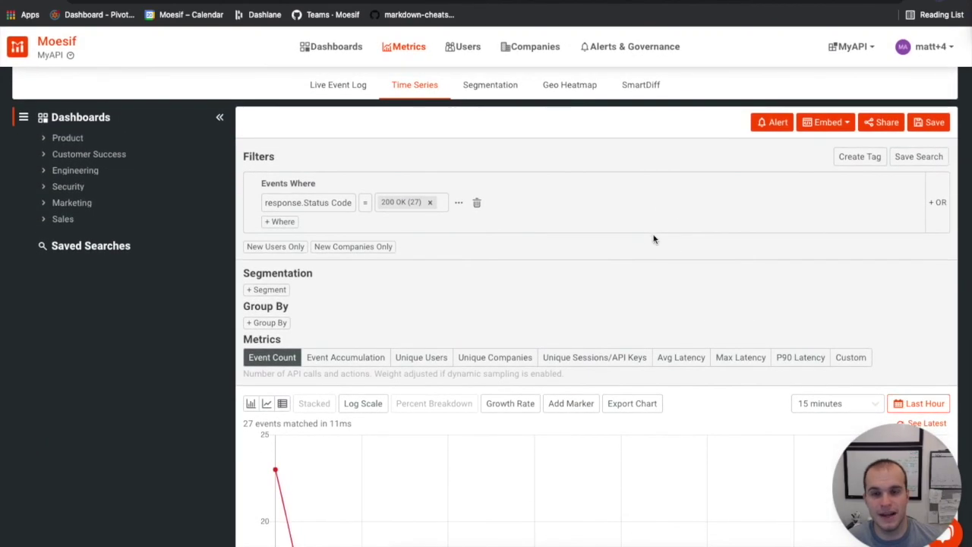
# Return to Alert Rules and find My Dynamic Alert, switched on, at the bottom of the list.
pyautogui.click(638, 49)
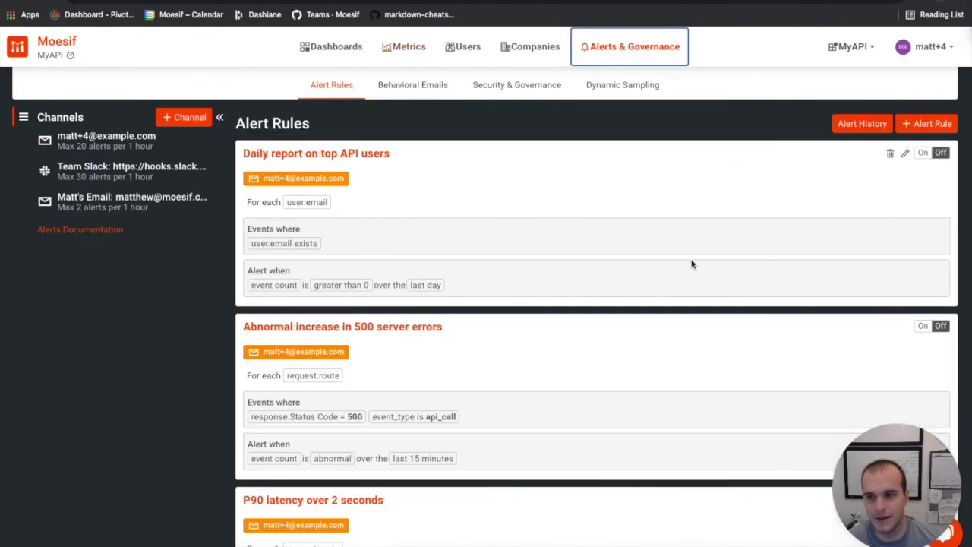
pyautogui.scroll(-3, 693, 265)
pyautogui.scroll(-10, 693, 265)
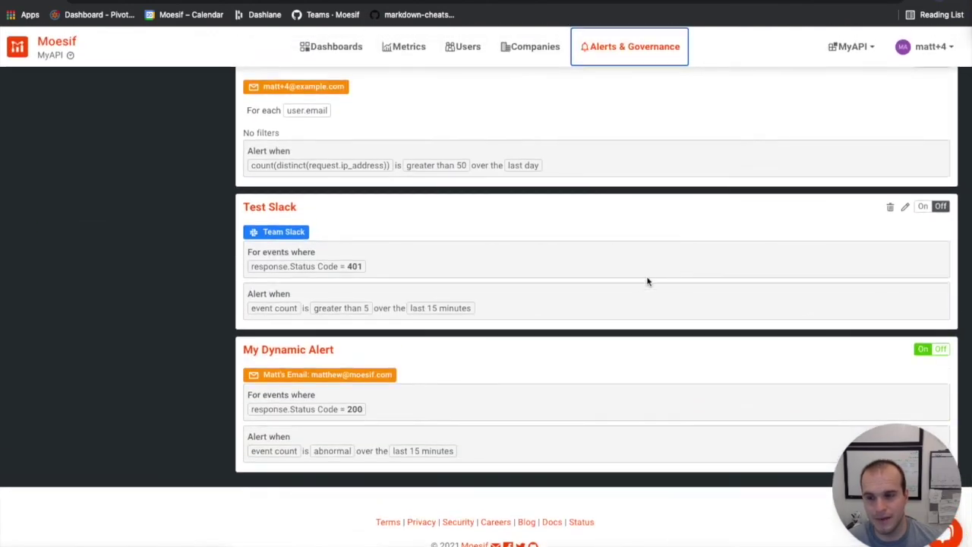